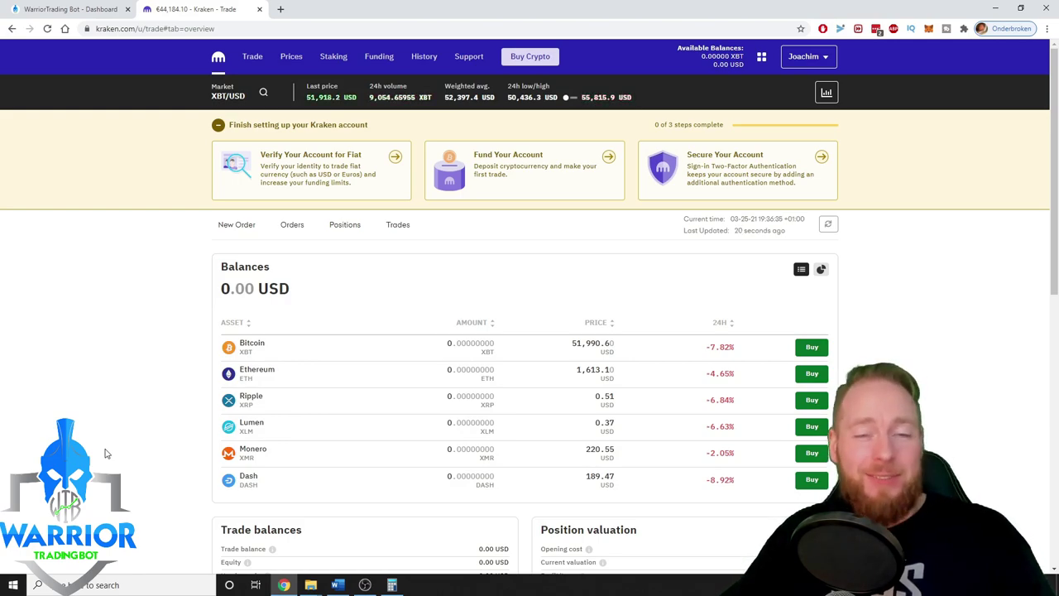
Step: Go to the account's API security settings and start adding a new API key
click(826, 64)
click(784, 107)
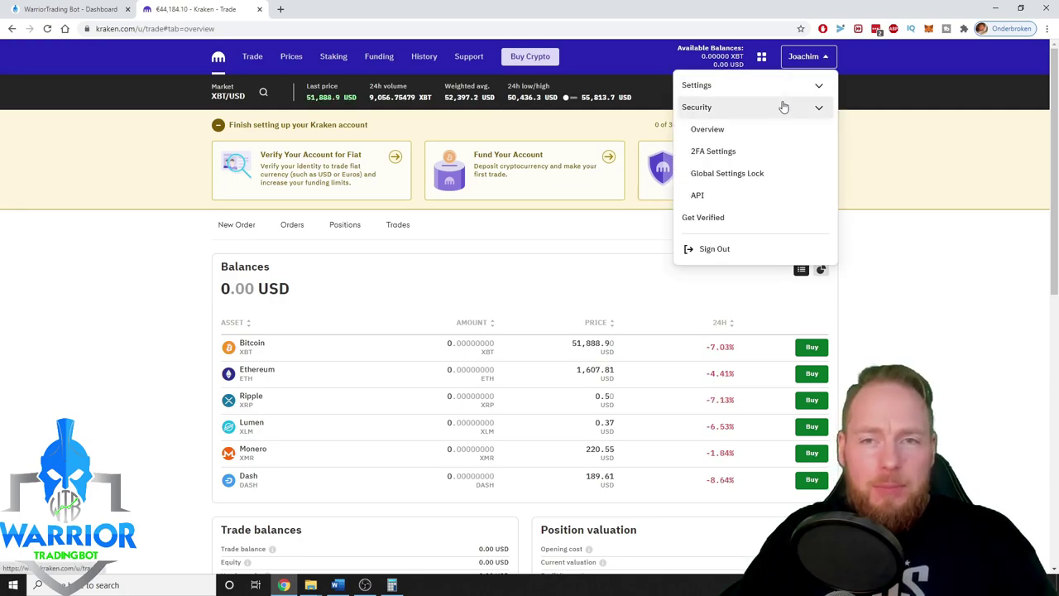
click(714, 197)
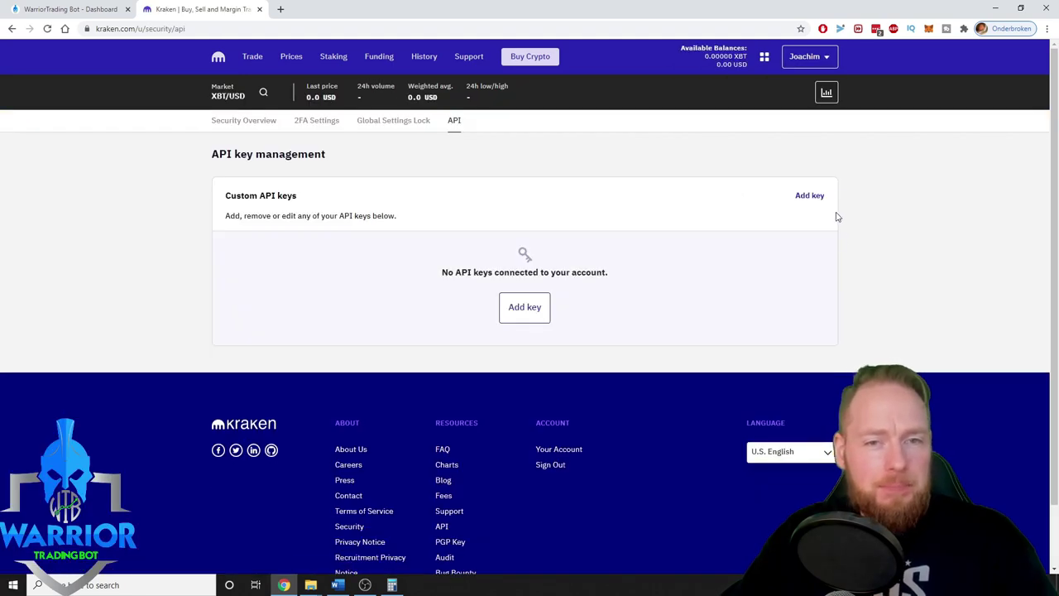
click(523, 311)
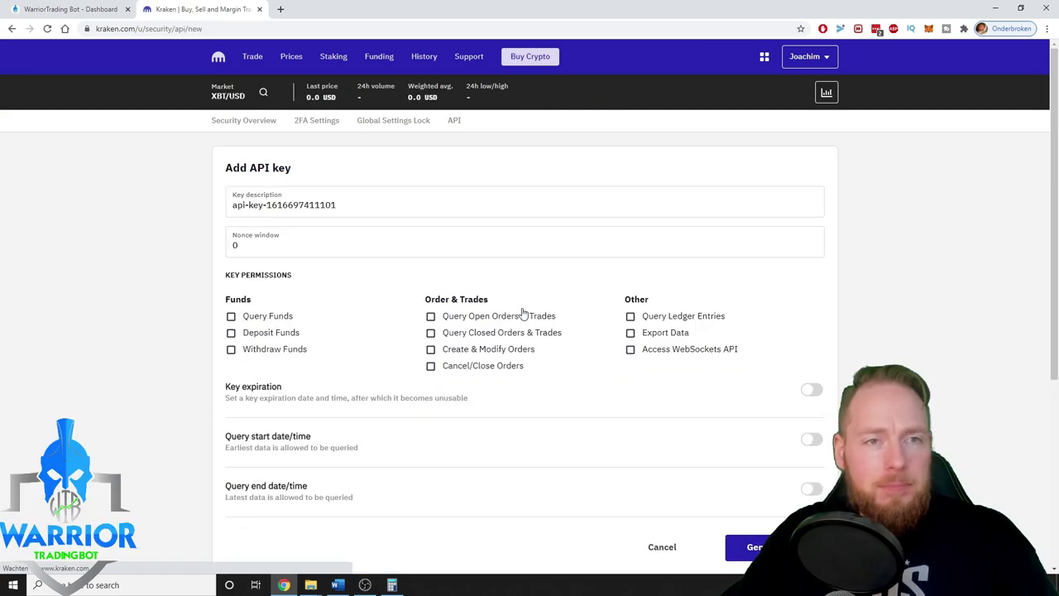
Step: Set the new API key's nonce window to 10
double_click(235, 246)
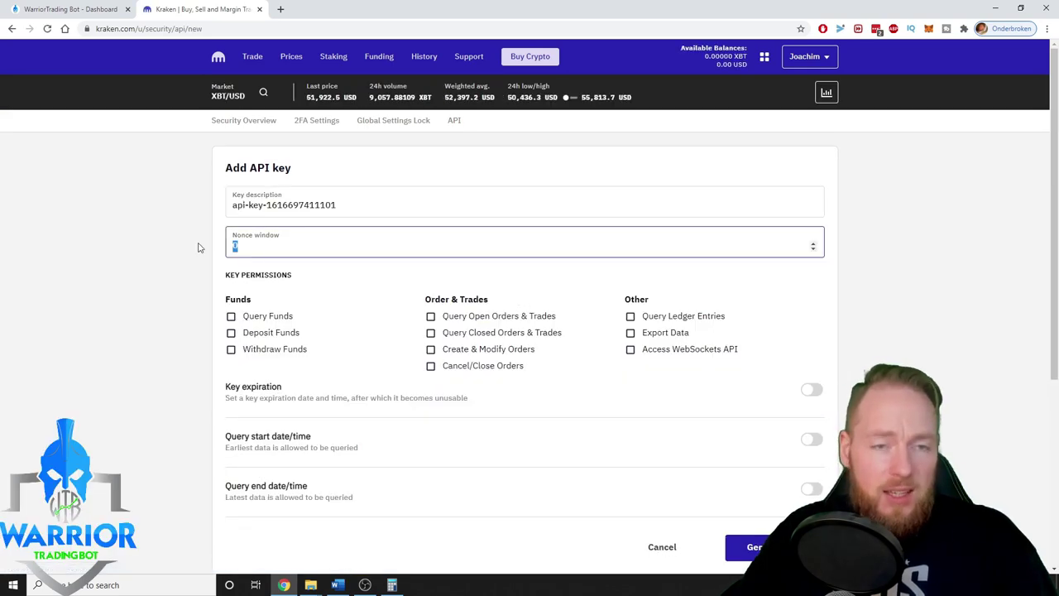
text(10)
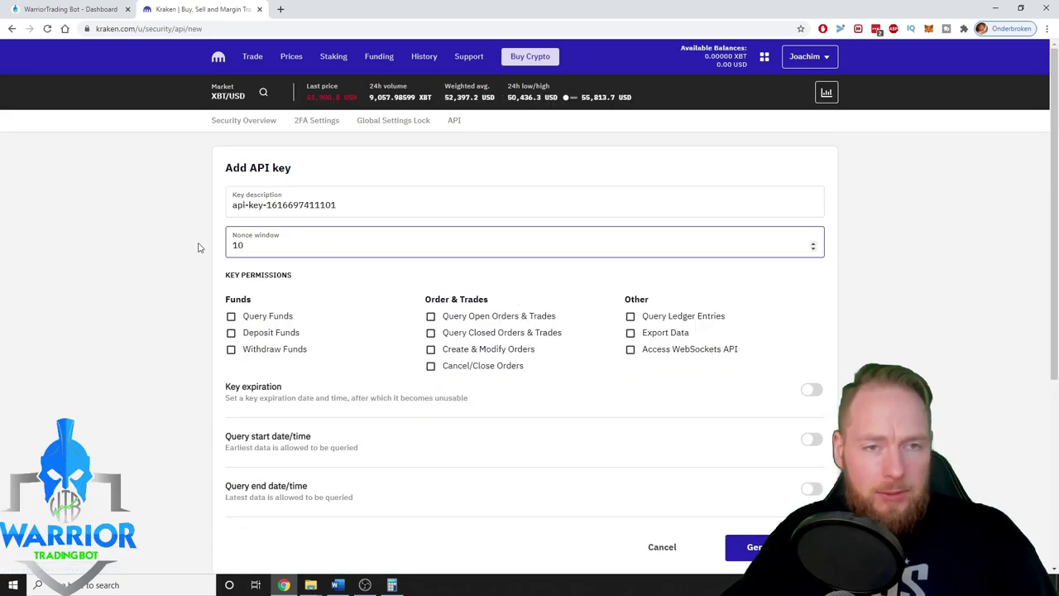
click(151, 293)
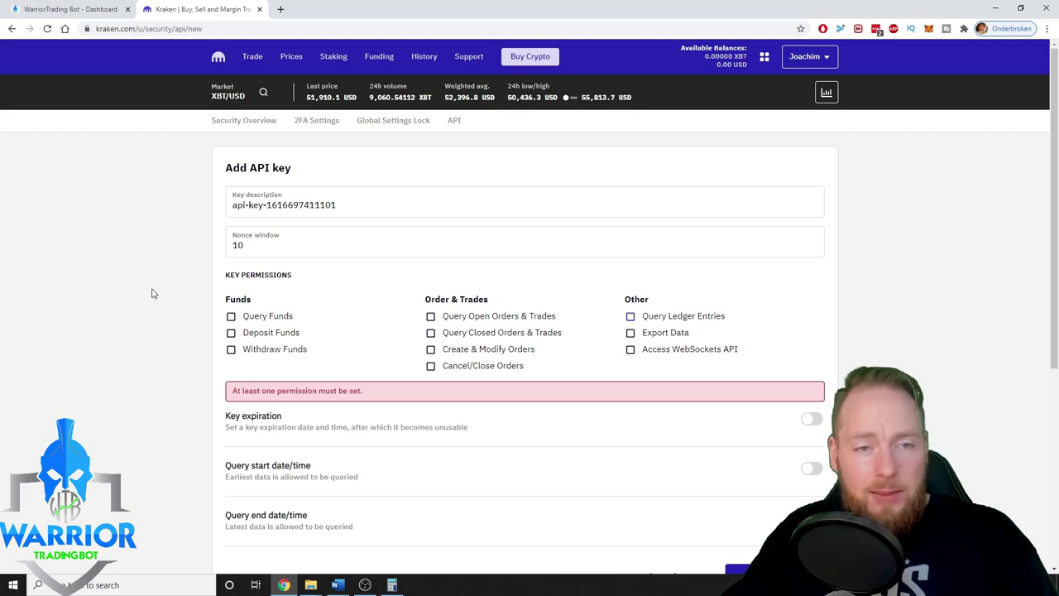
Step: Grant the key Query Funds and Deposit Funds, plus every permission under Order & Trades and Other
click(231, 316)
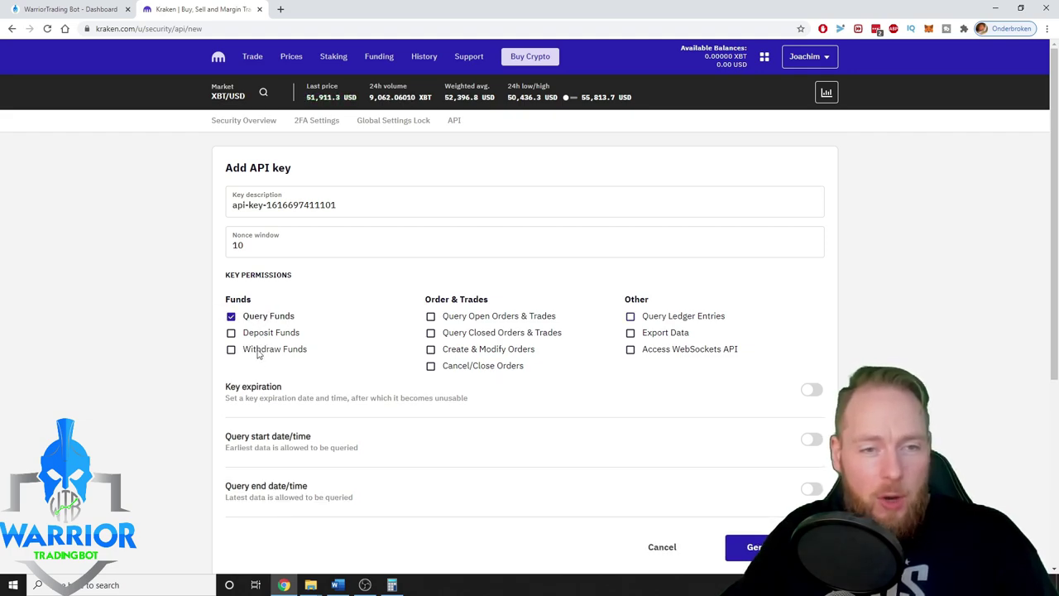
click(234, 335)
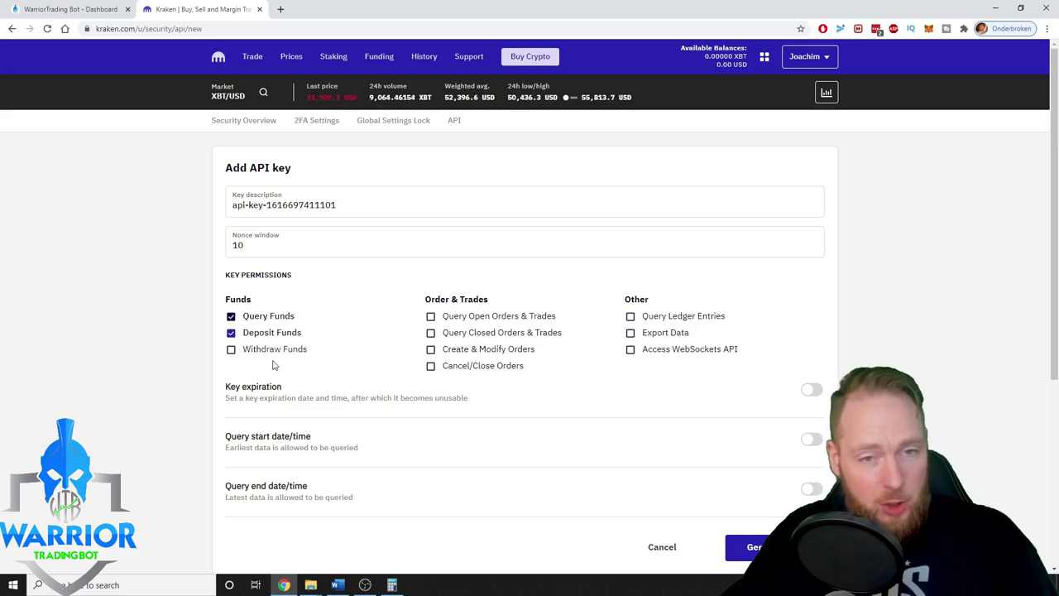
click(433, 320)
click(431, 334)
click(431, 350)
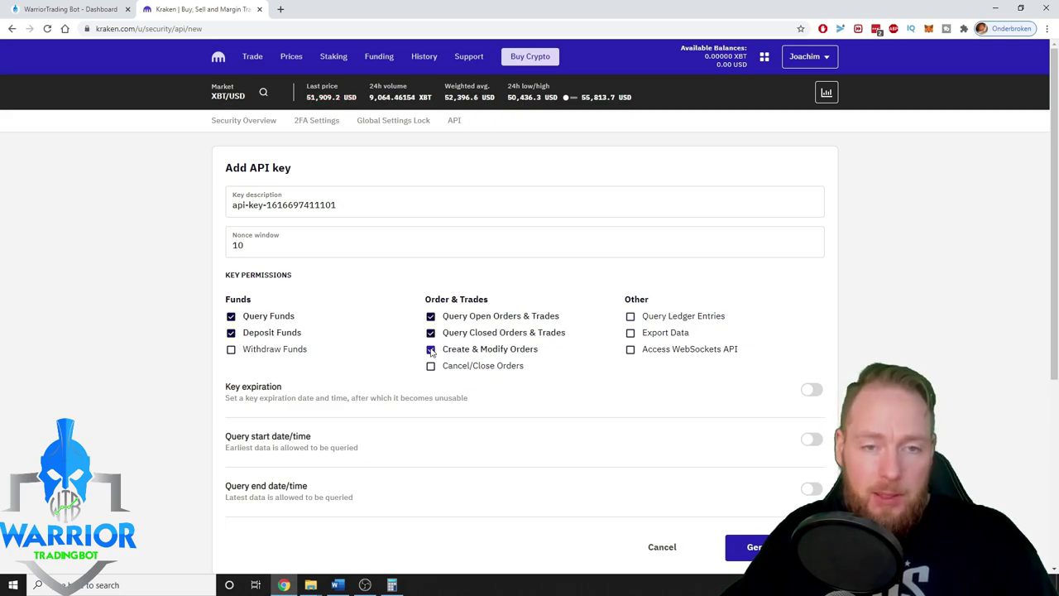
click(431, 366)
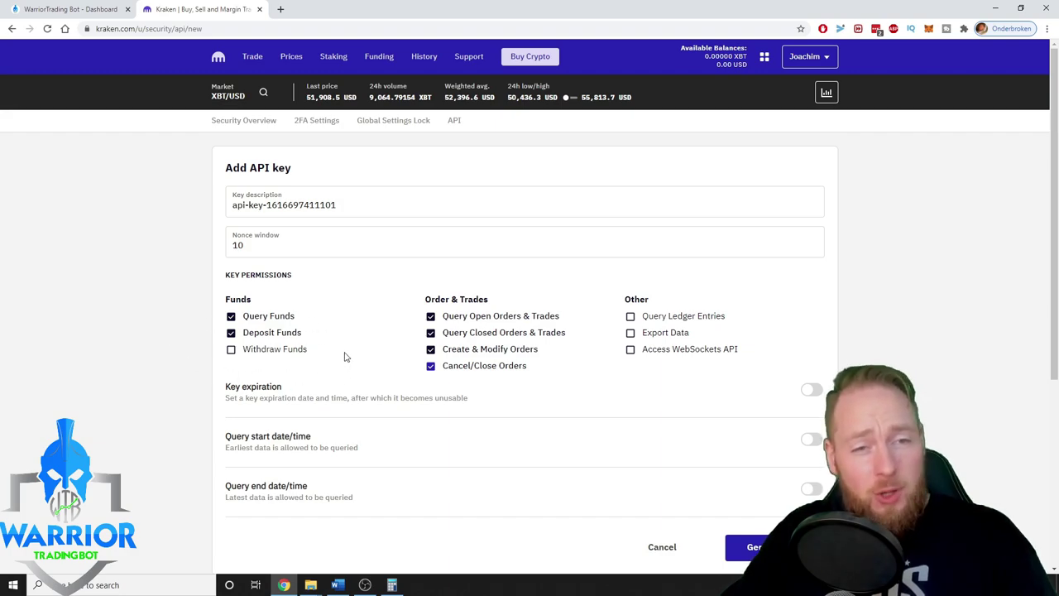
click(630, 317)
click(632, 333)
click(632, 350)
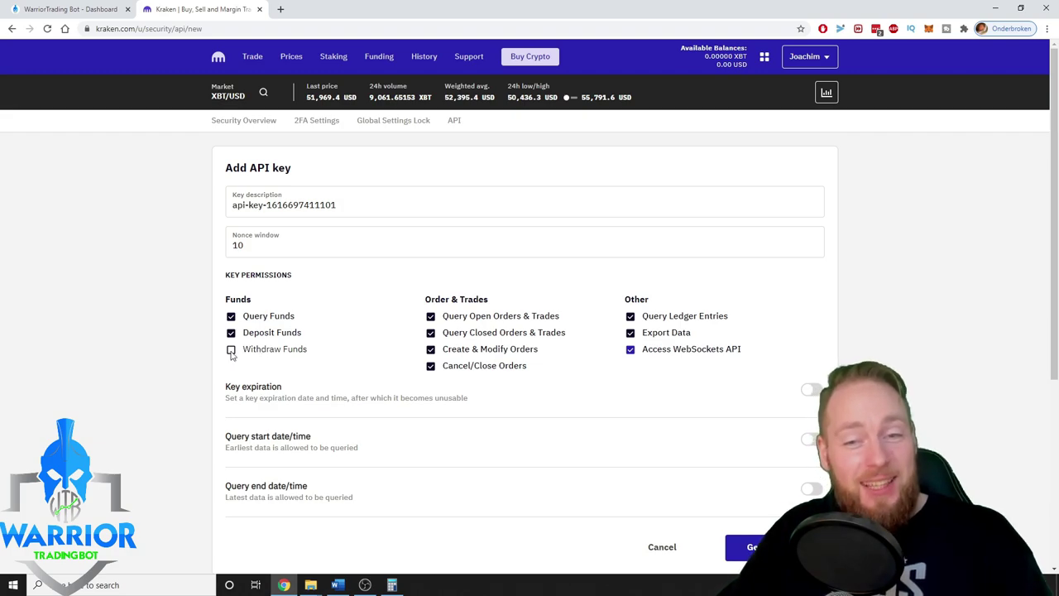
Step: Replace the default key description with "Warrior bot"
scroll(199, 354, down, 3)
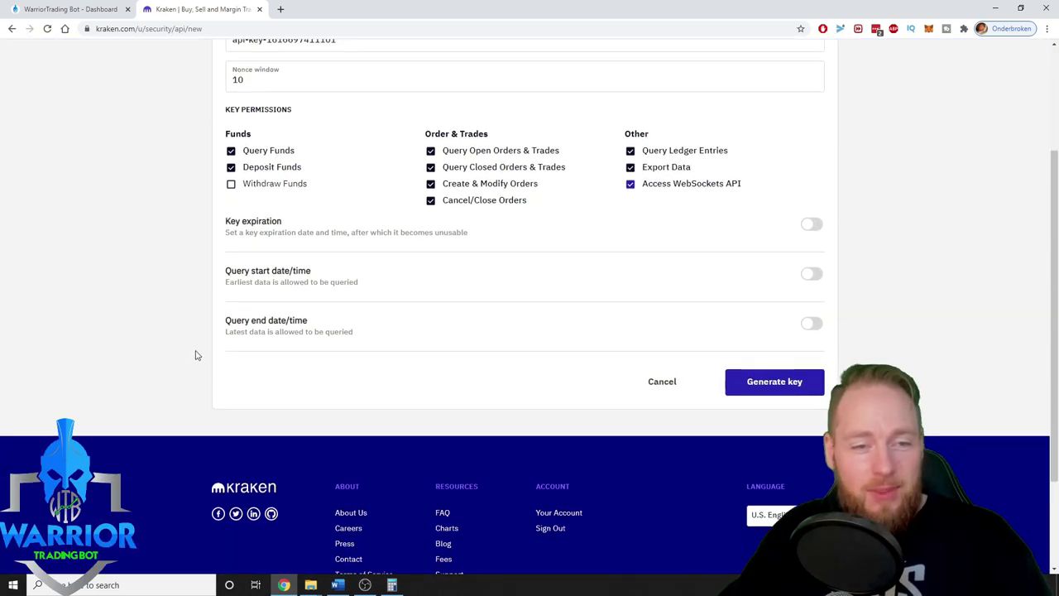
scroll(199, 350, up, 2)
scroll(279, 319, up, 1)
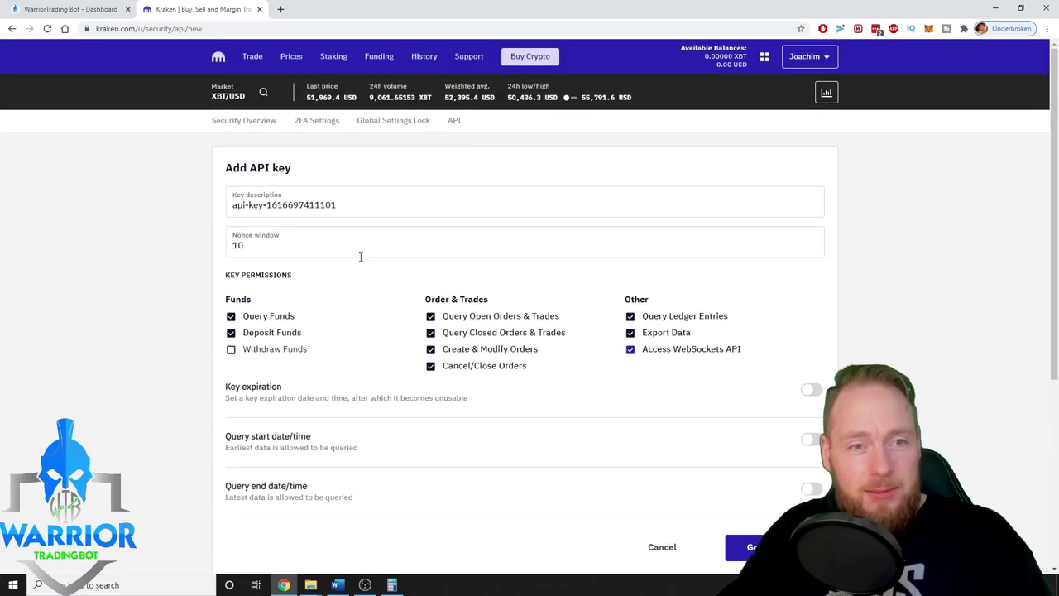
drag(372, 207, 144, 230)
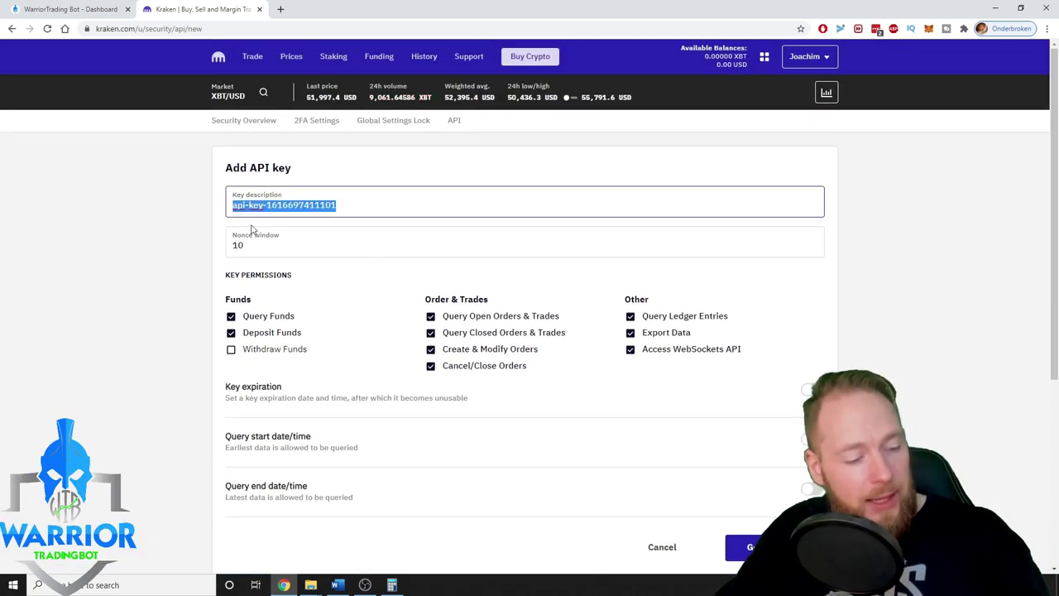
text(W)
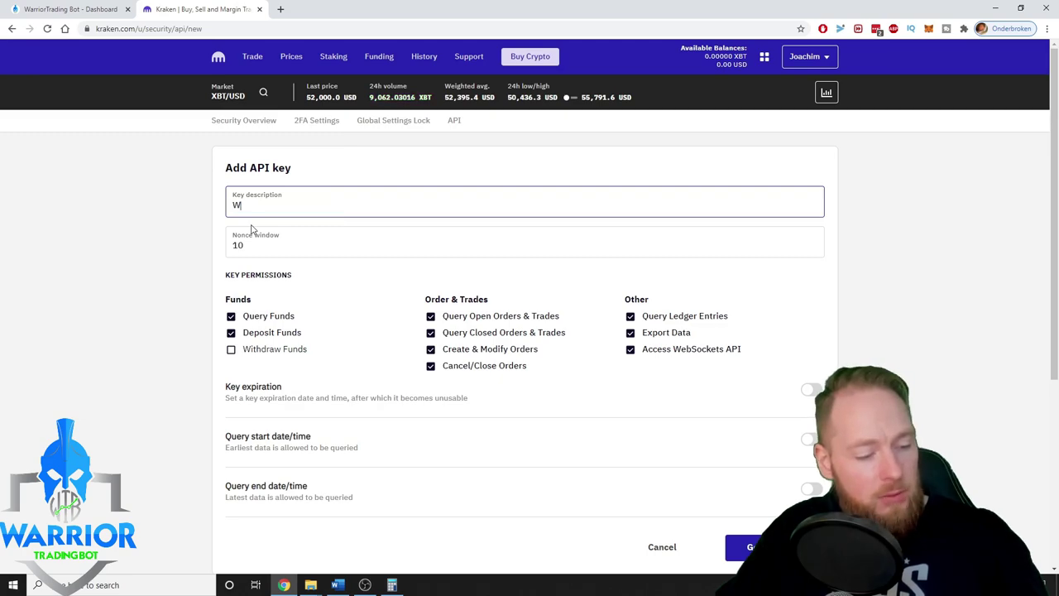
text(arrior bot)
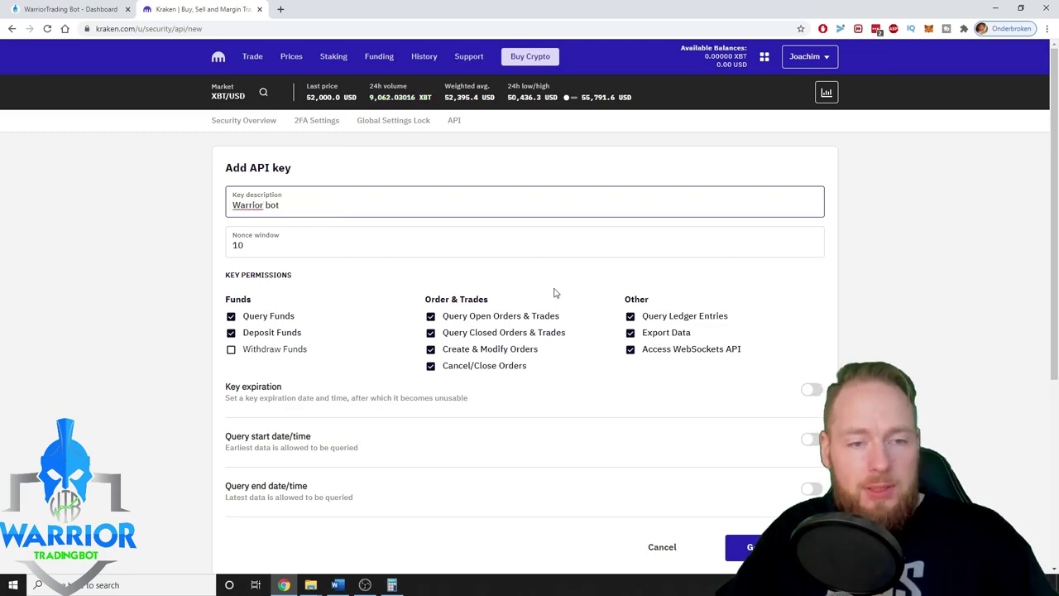
Step: Generate the Warrior bot API key and save it to the account
scroll(555, 293, down, 2)
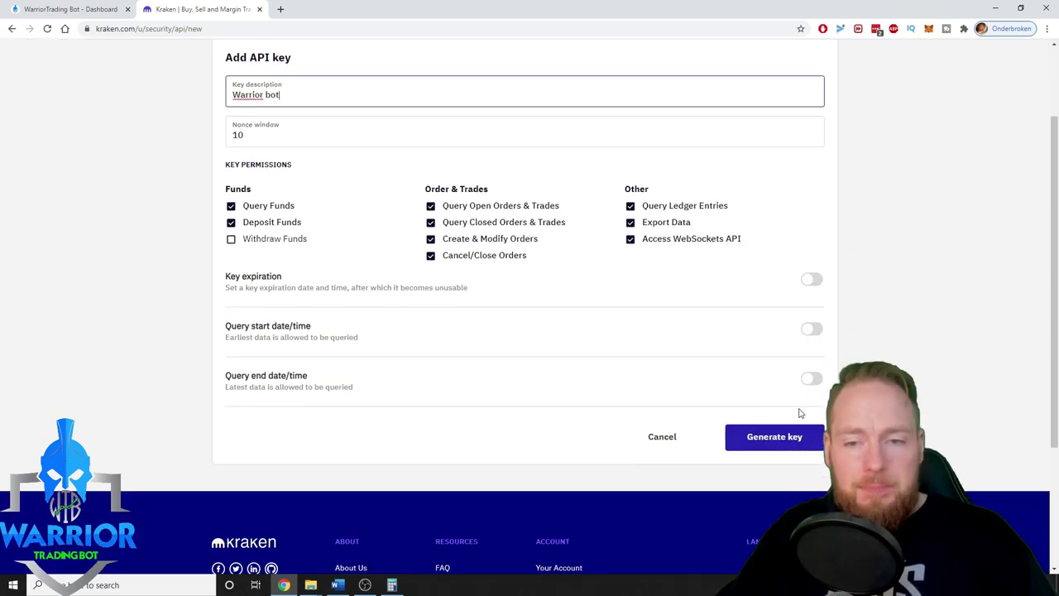
click(779, 443)
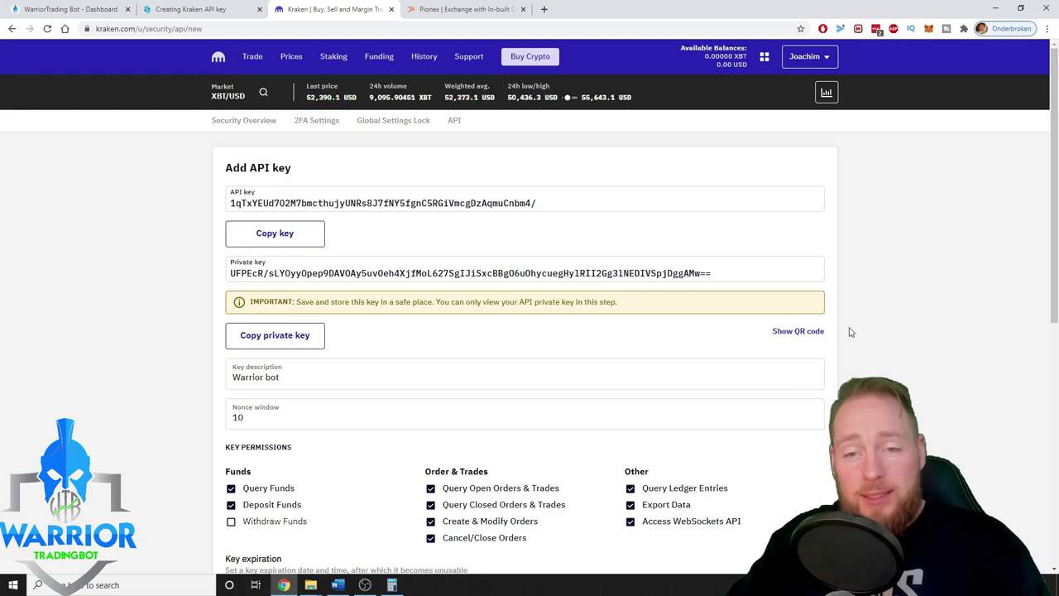
scroll(849, 332, down, 3)
scroll(853, 332, down, 3)
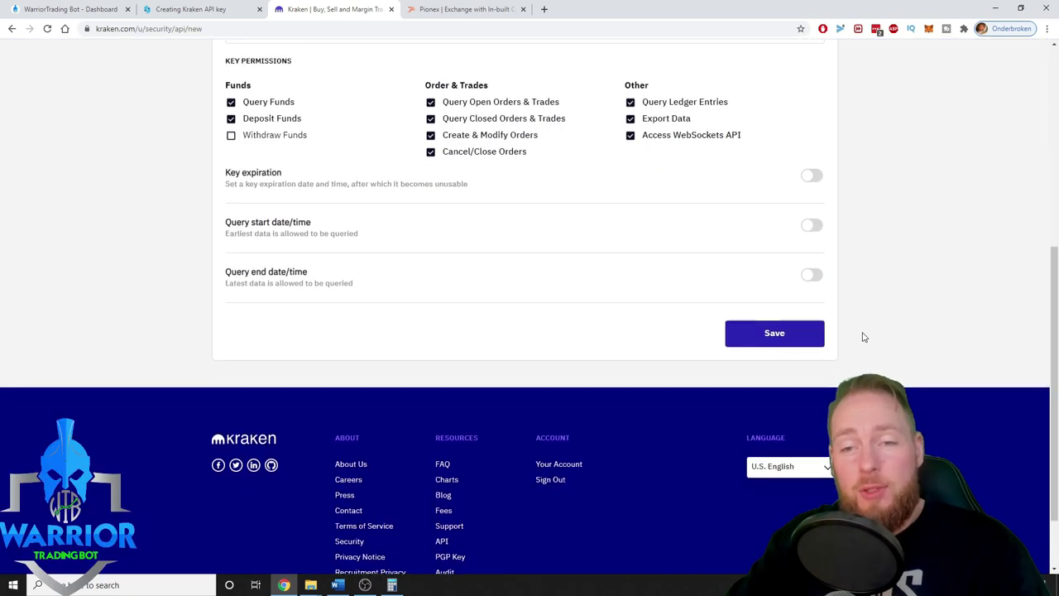
click(770, 335)
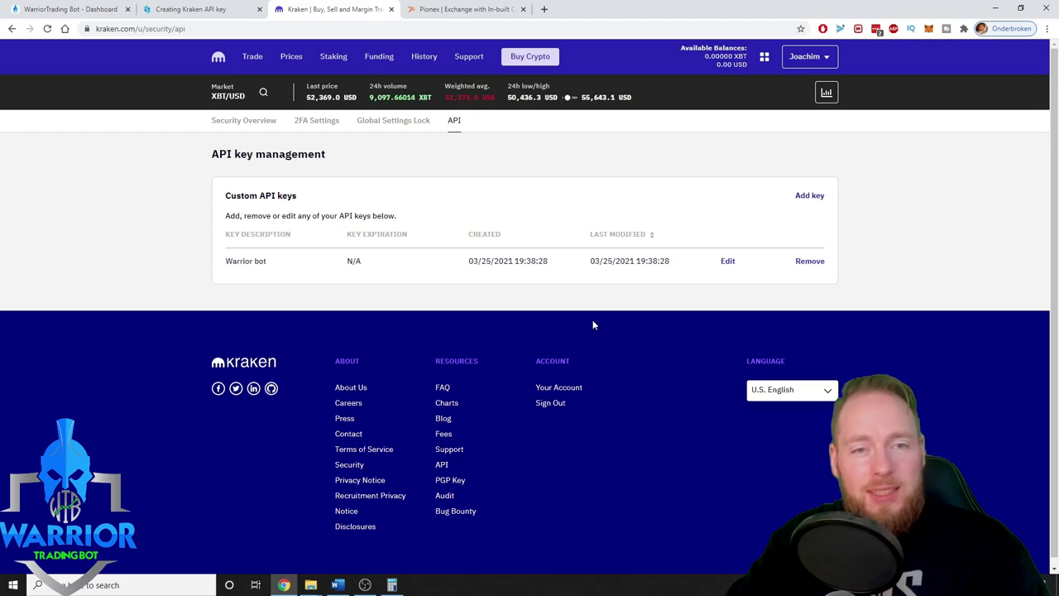
Step: Open the saved Warrior bot key for editing and review its description, nonce window and permissions
click(728, 261)
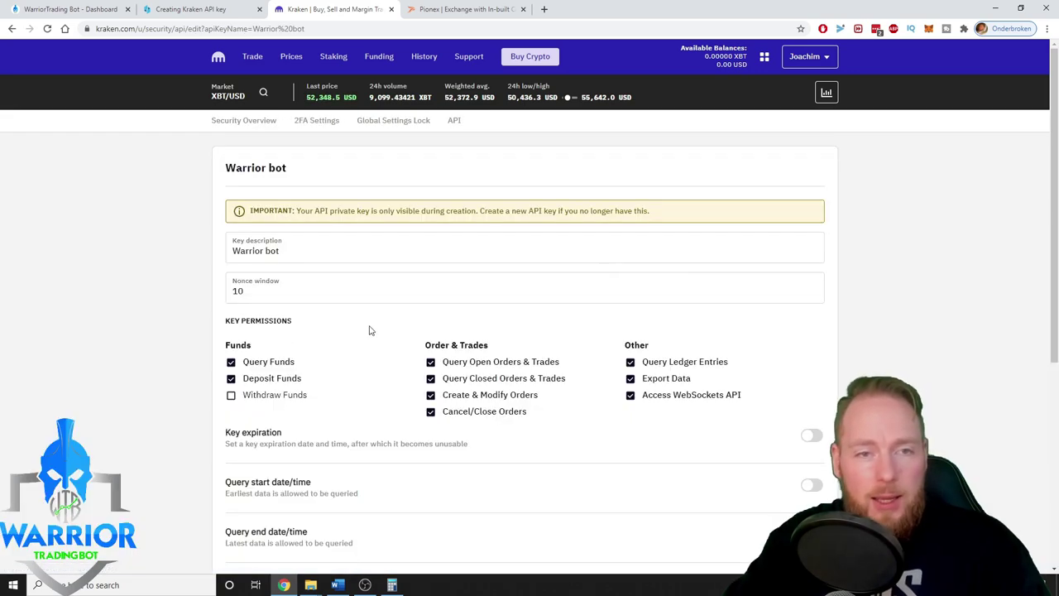
scroll(560, 274, down, 1)
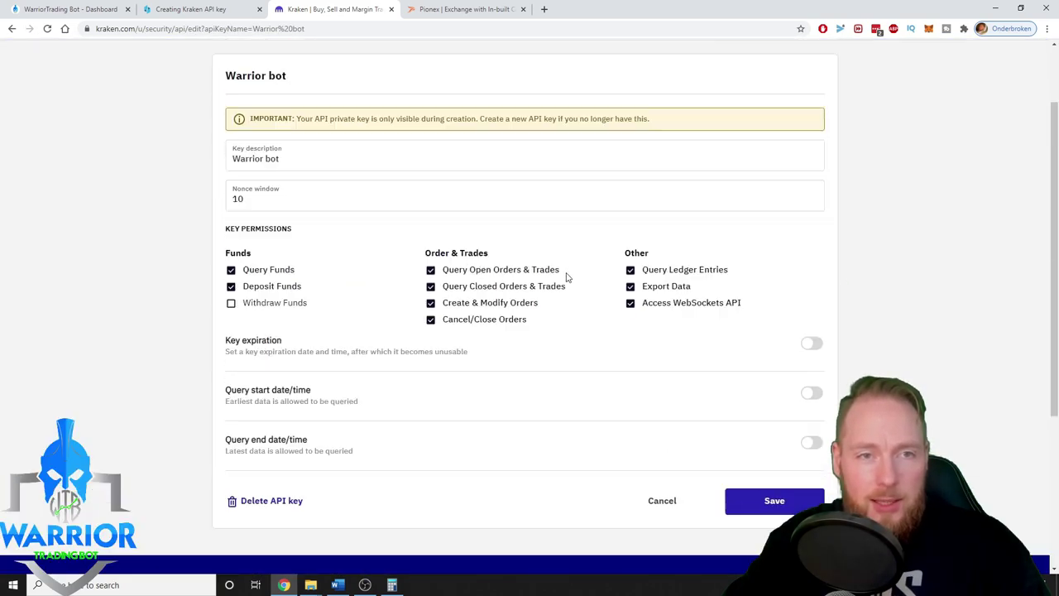
scroll(568, 278, up, 1)
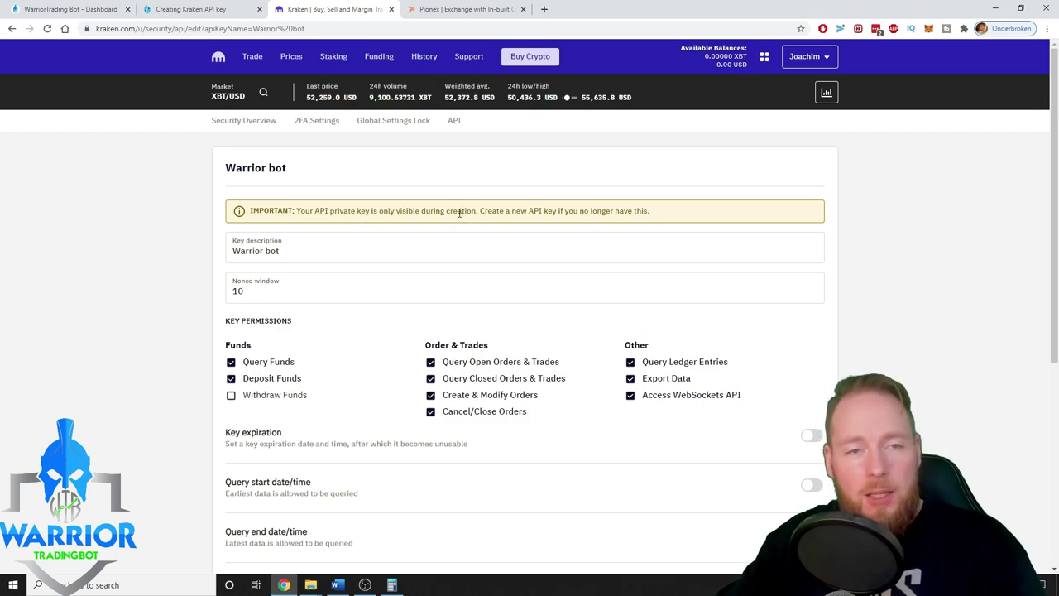
Step: Return to the API key list and delete the Warrior bot key from the account
click(454, 120)
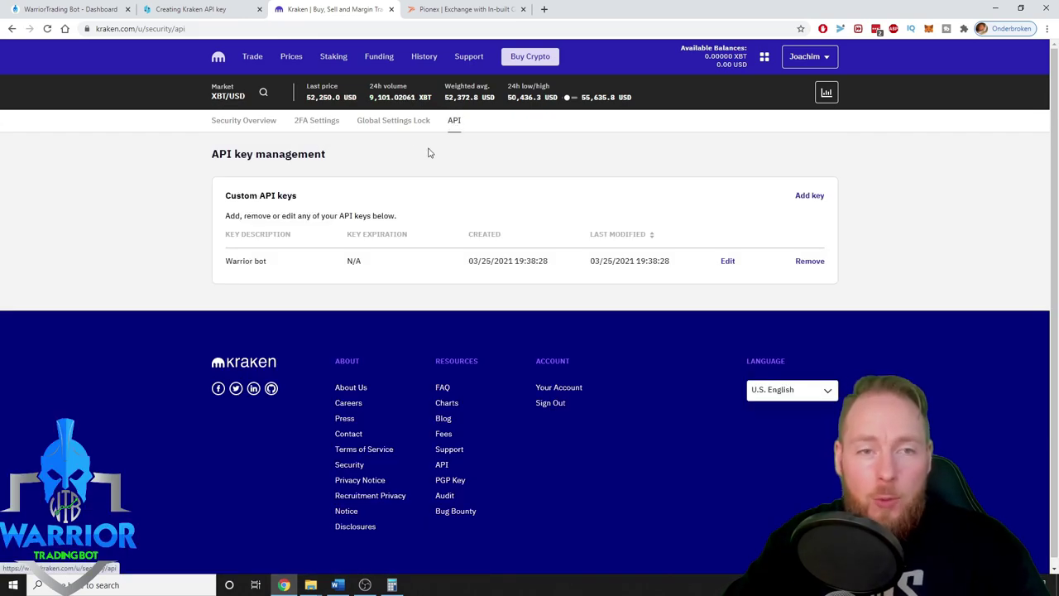
click(810, 263)
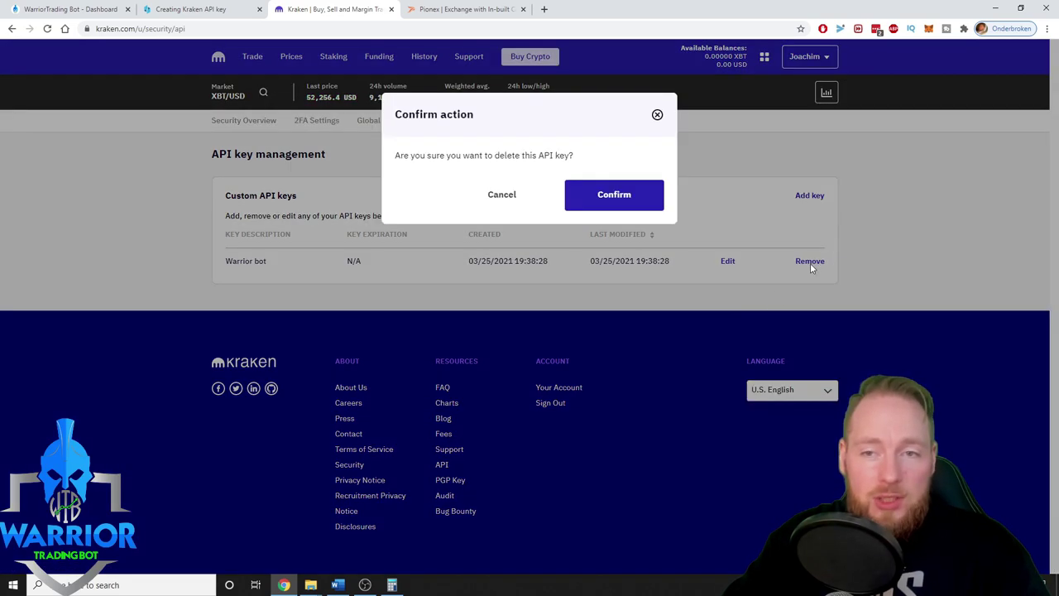
click(626, 215)
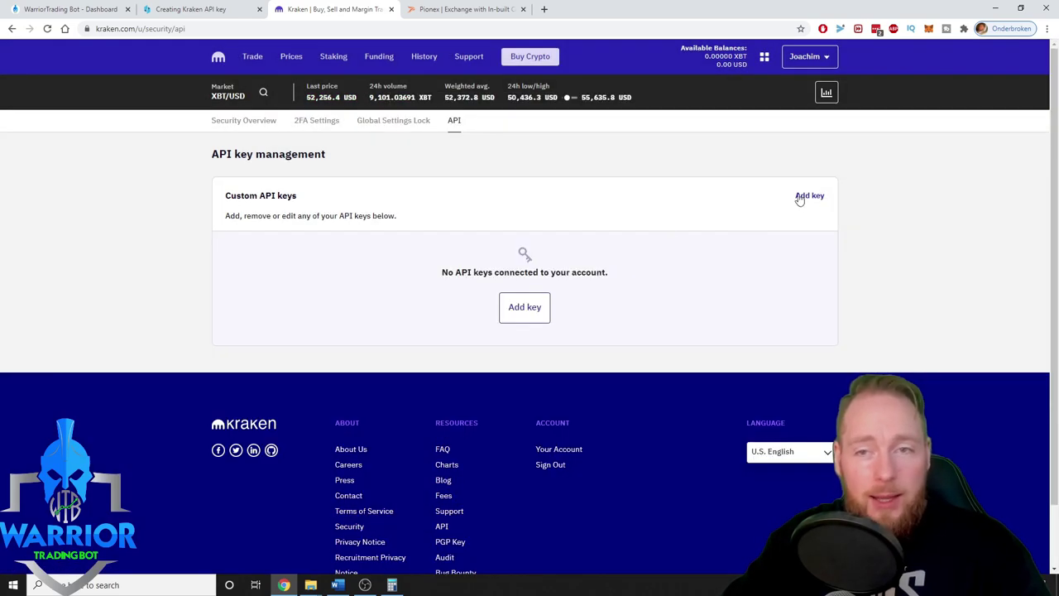